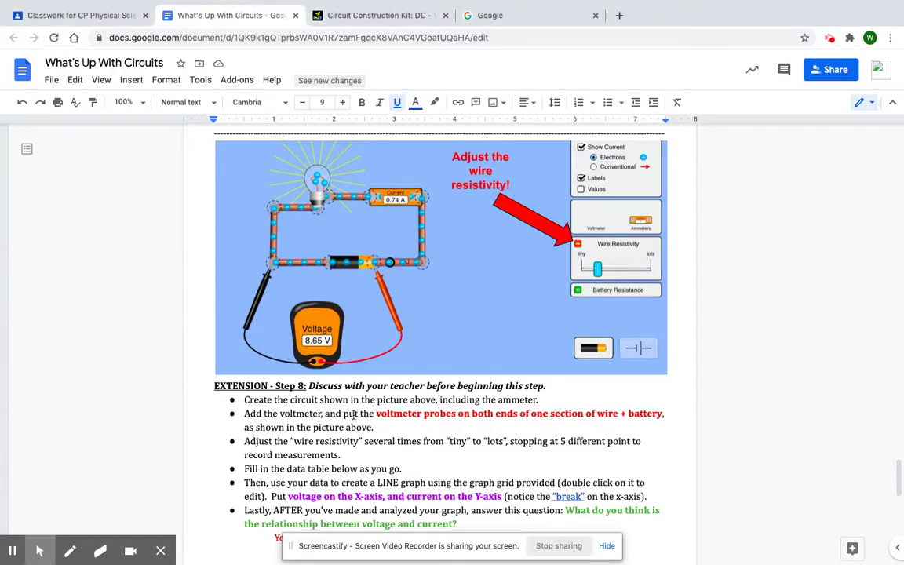
- Highlight the Step 8 voltmeter-probe sentence, check the data table, then switch to the simulation tab
left_click_drag(345, 415, 663, 414)
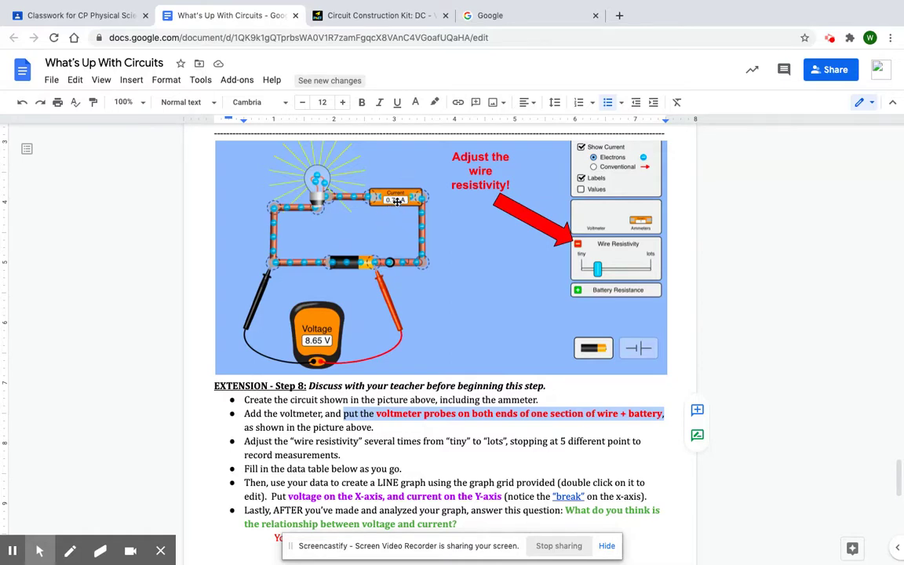
scroll(384, 380, "down", 6)
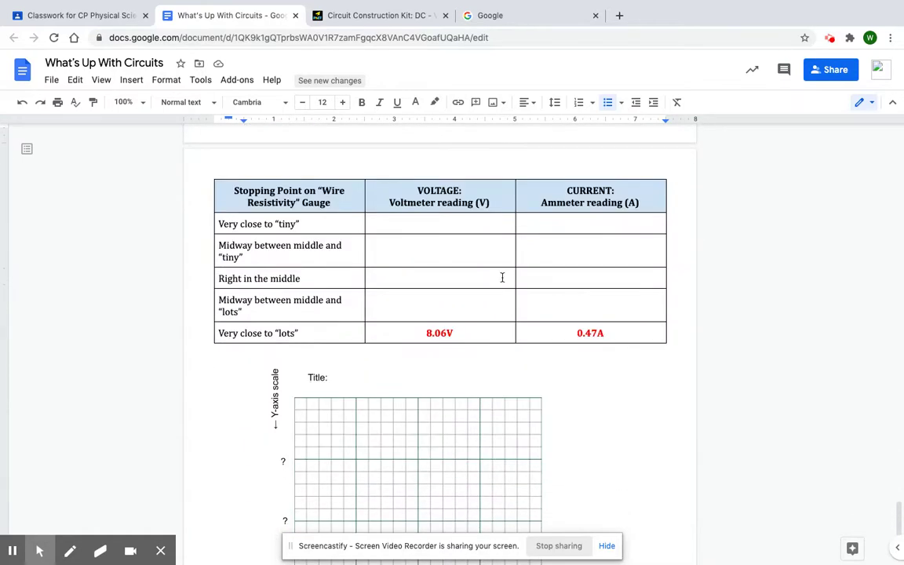
scroll(488, 346, "up", 5)
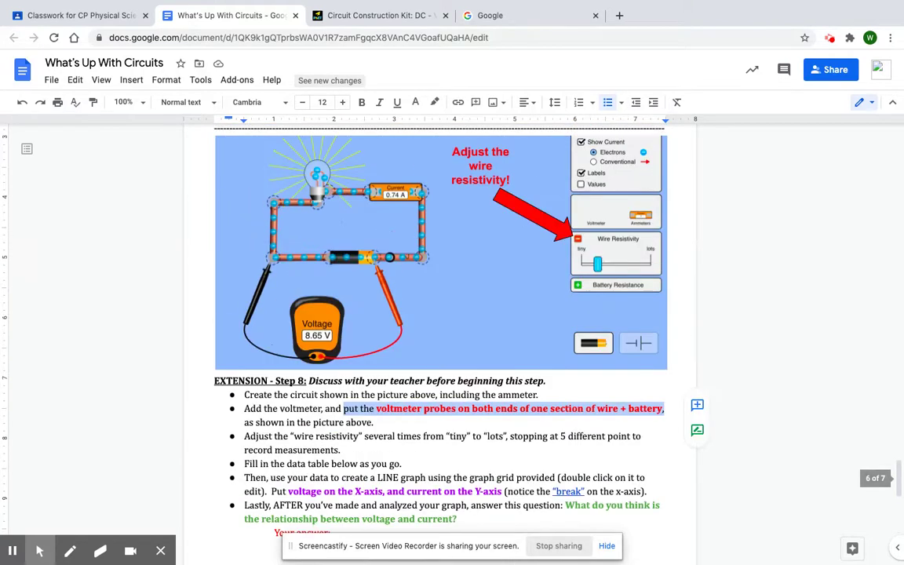
left_click(374, 19)
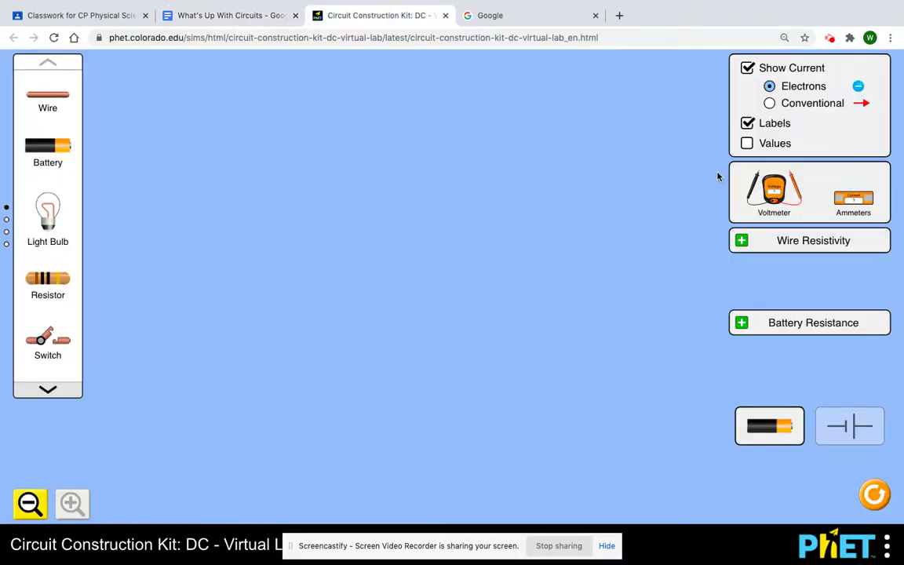
- Lay out a wire, a light bulb, a second wire and an ammeter across the top of the canvas
left_click_drag(46, 94, 212, 144)
left_click_drag(53, 210, 251, 106)
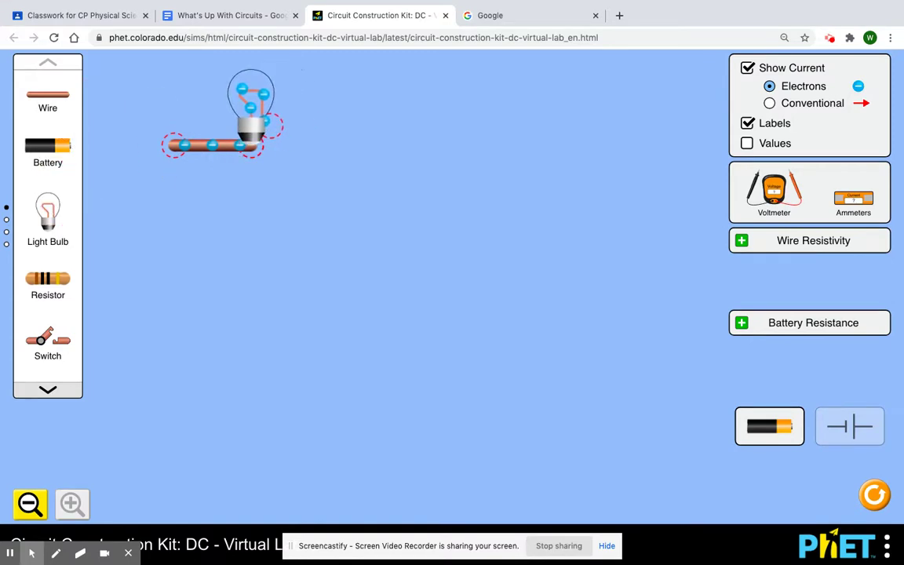
left_click_drag(55, 95, 322, 124)
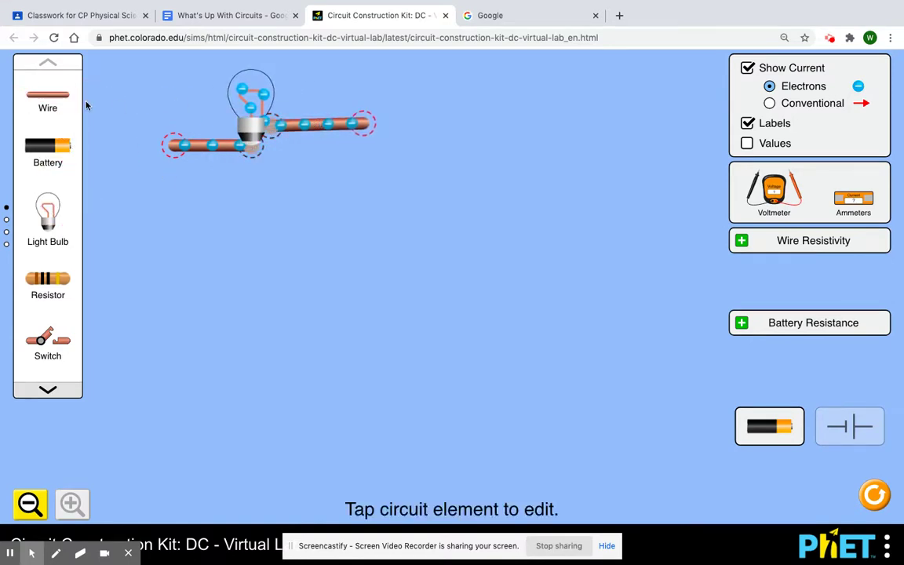
left_click_drag(877, 201, 411, 123)
- Add a wire, a switch, a battery and closing wires, then close the switch to light the bulb at 0.90 A
left_click_drag(48, 95, 407, 283)
left_click_drag(47, 340, 402, 271)
left_click_drag(48, 147, 329, 272)
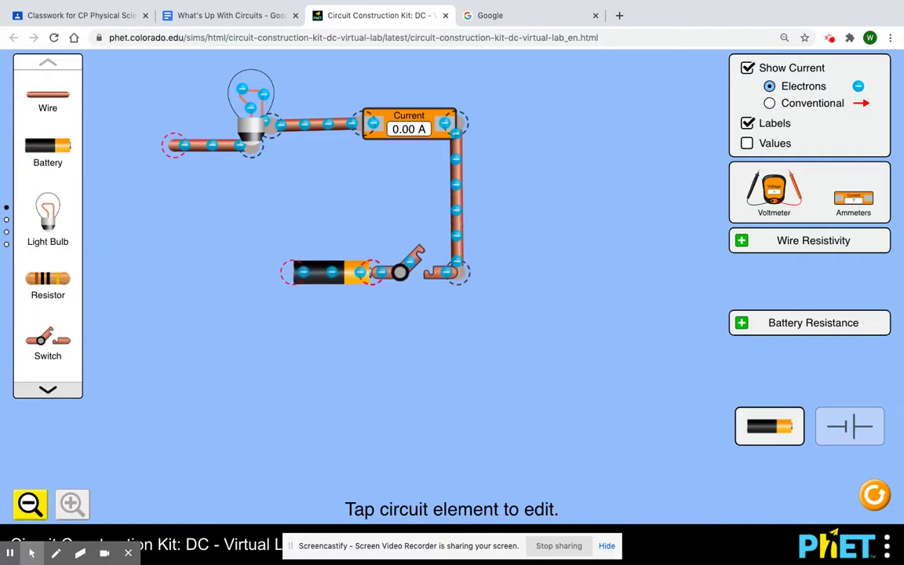
left_click_drag(55, 111, 164, 269)
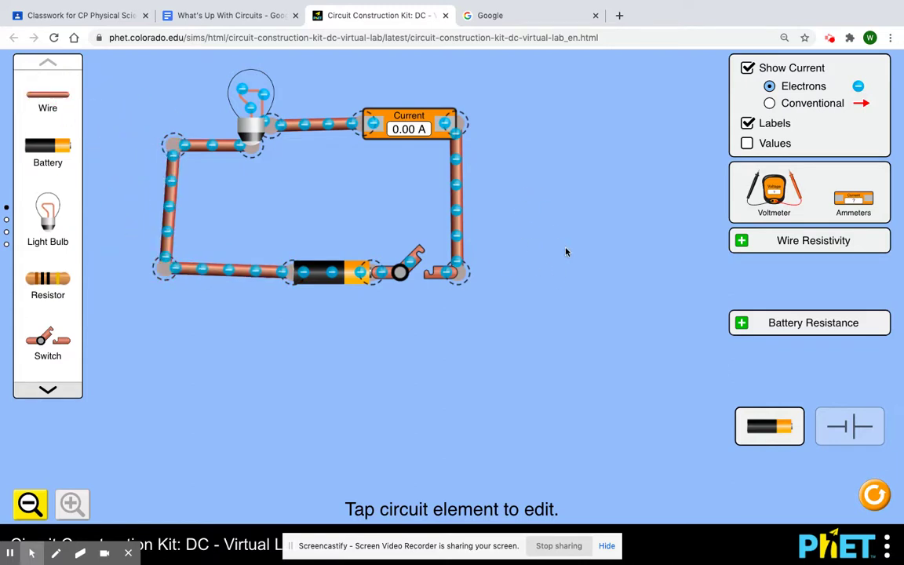
left_click(362, 253)
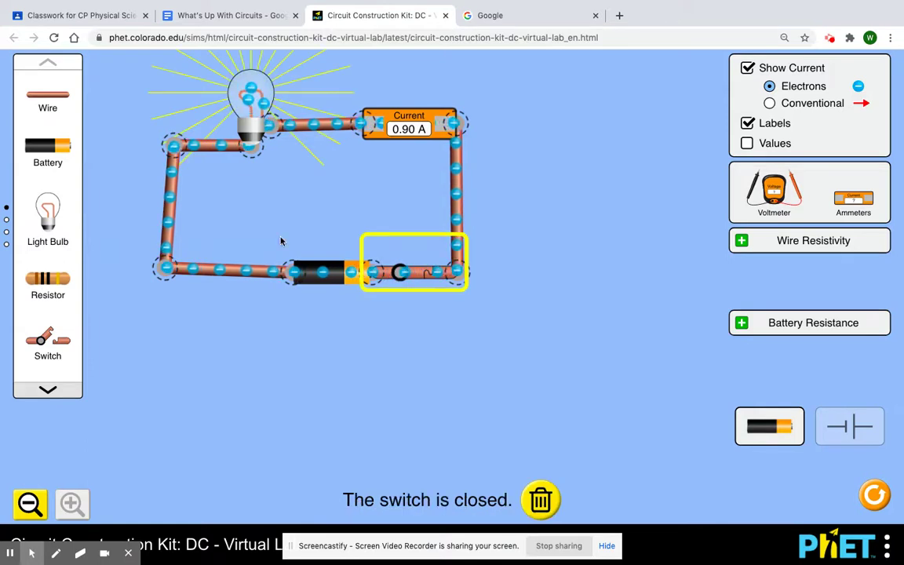
- Place a voltmeter, open the switch, and put its probes across the lower wire and battery to read 9.00 V
left_click(547, 251)
left_click_drag(774, 193, 278, 404)
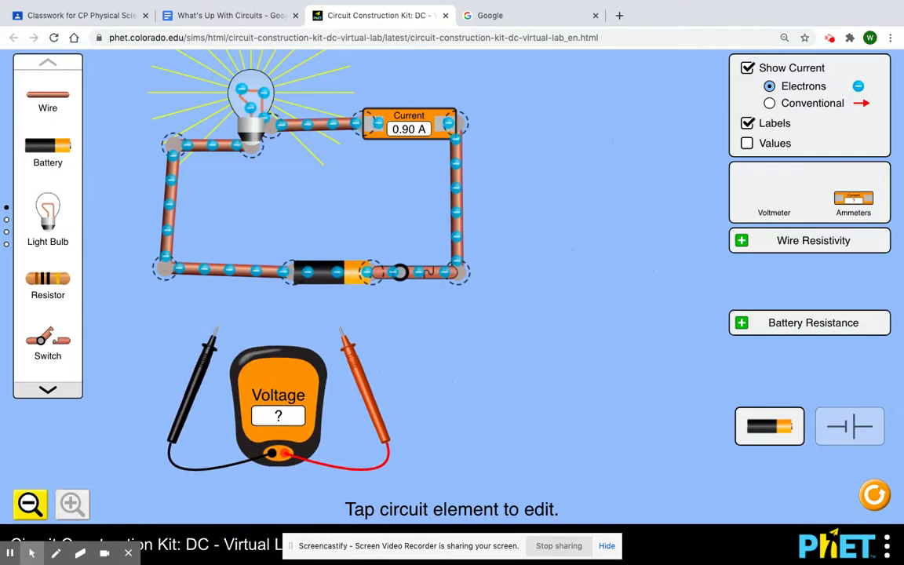
left_click(414, 271)
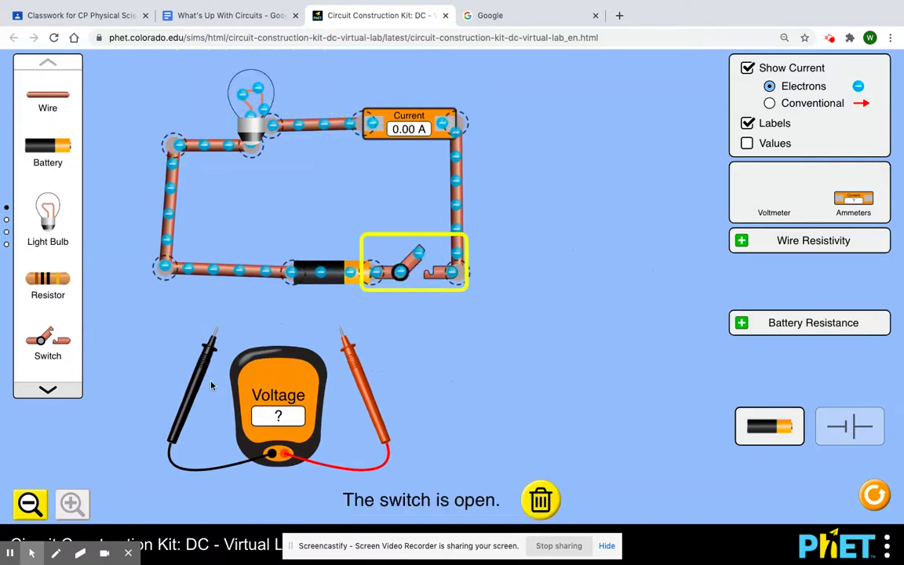
left_click_drag(194, 369, 140, 317)
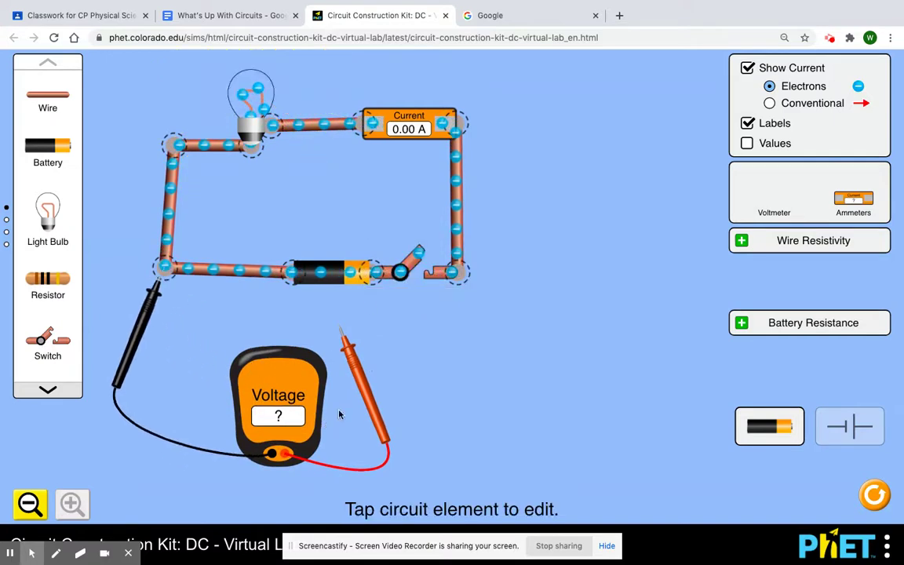
left_click_drag(357, 369, 393, 315)
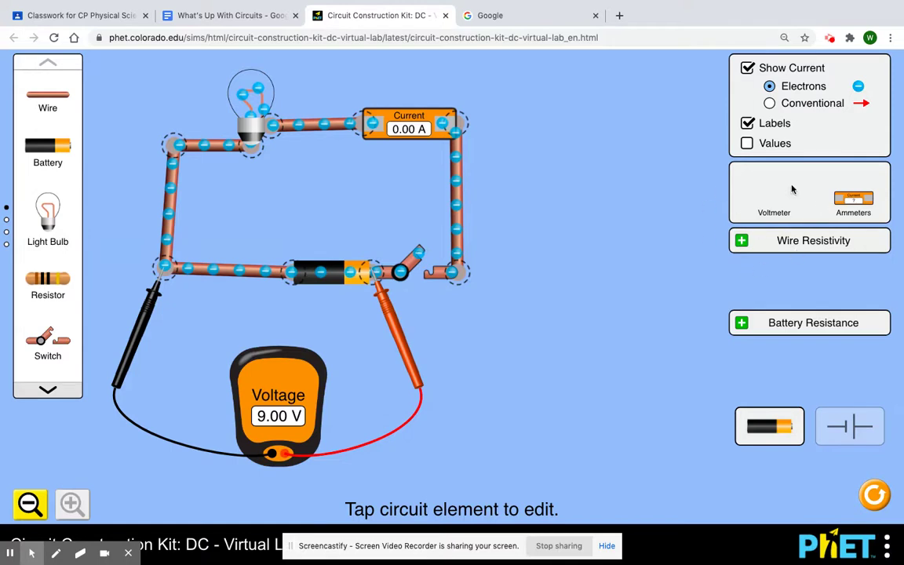
- Raise wire resistivity to lots, close the switch to read 0.42 A and 7.91 V, then reopen it
left_click(754, 245)
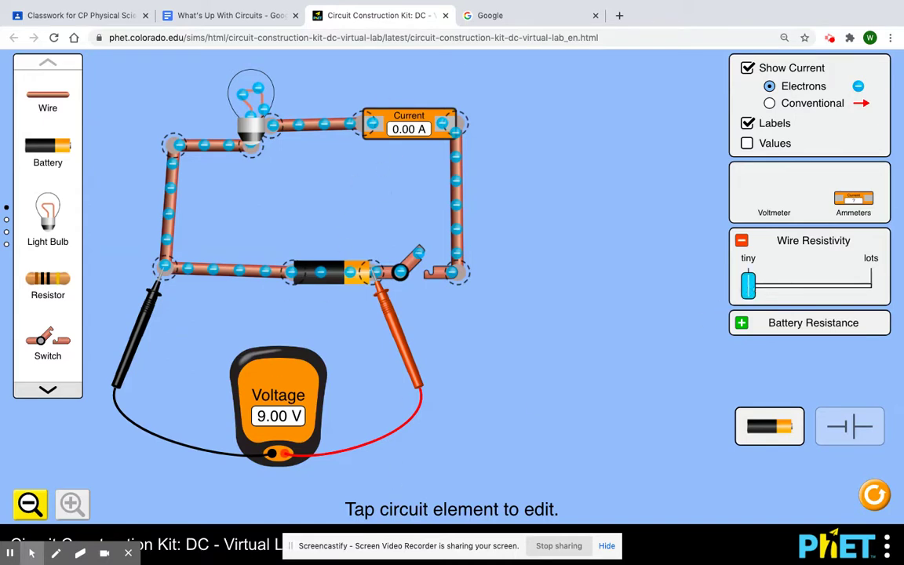
left_click_drag(748, 284, 871, 285)
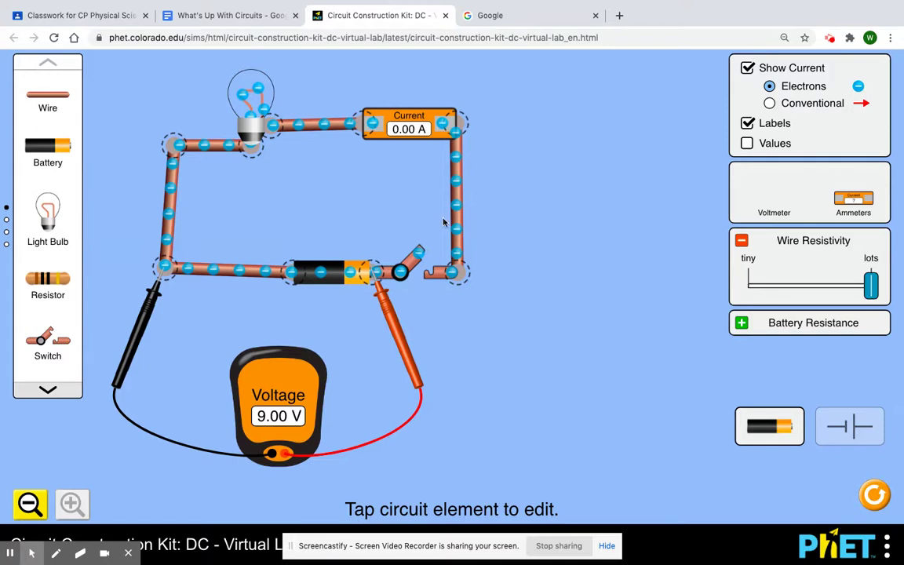
left_click(412, 259)
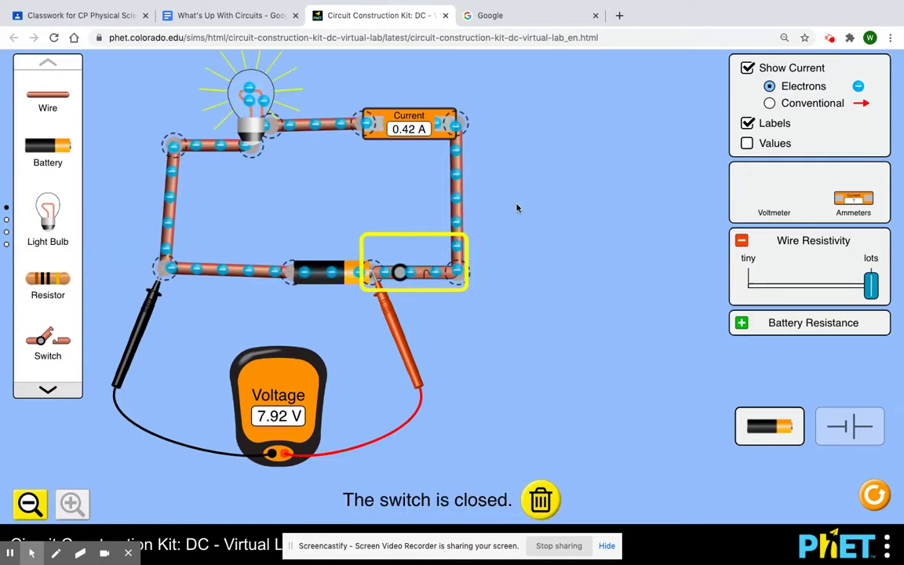
left_click_drag(145, 281, 162, 271)
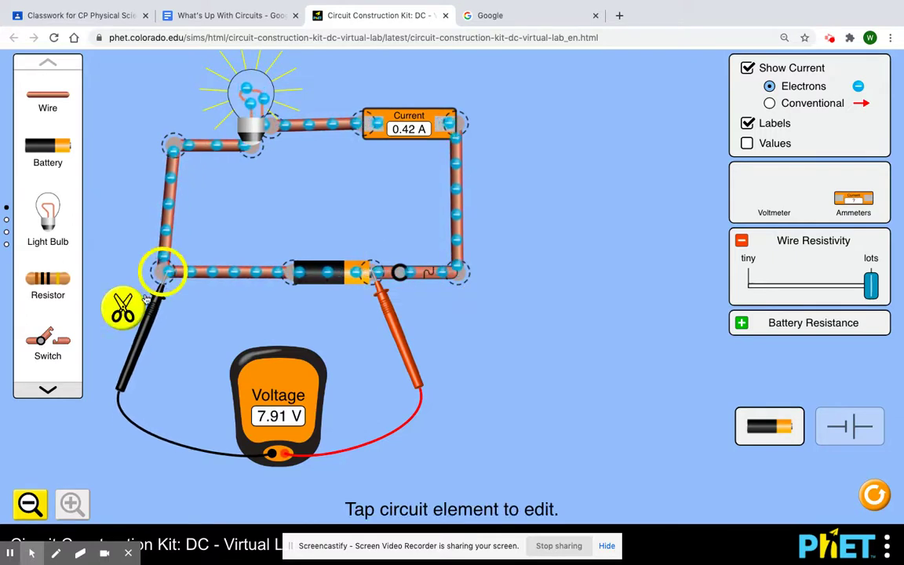
left_click(375, 378)
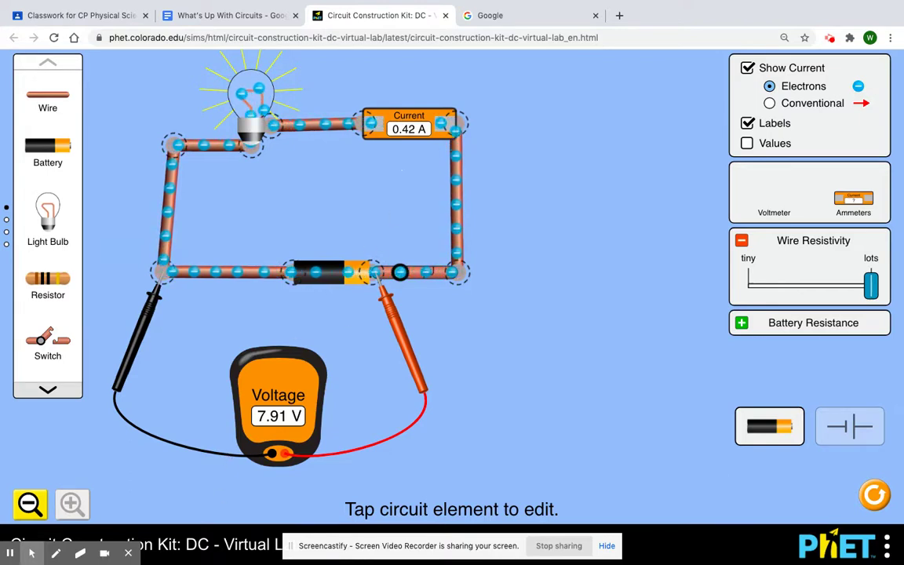
left_click(405, 274)
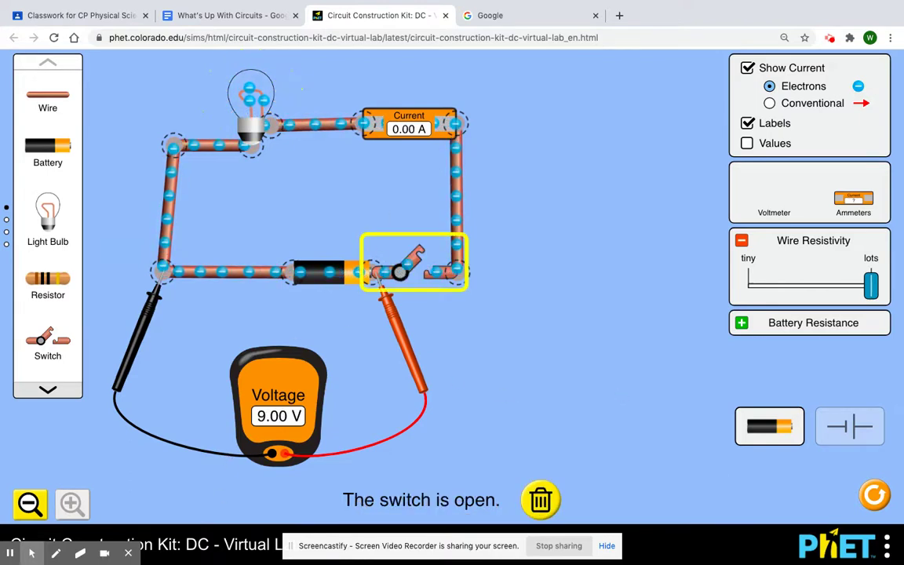
- Return to the What's Up With Circuits worksheet and scroll down to its voltage/current table
left_click(210, 15)
scroll(440, 314, "down", 10)
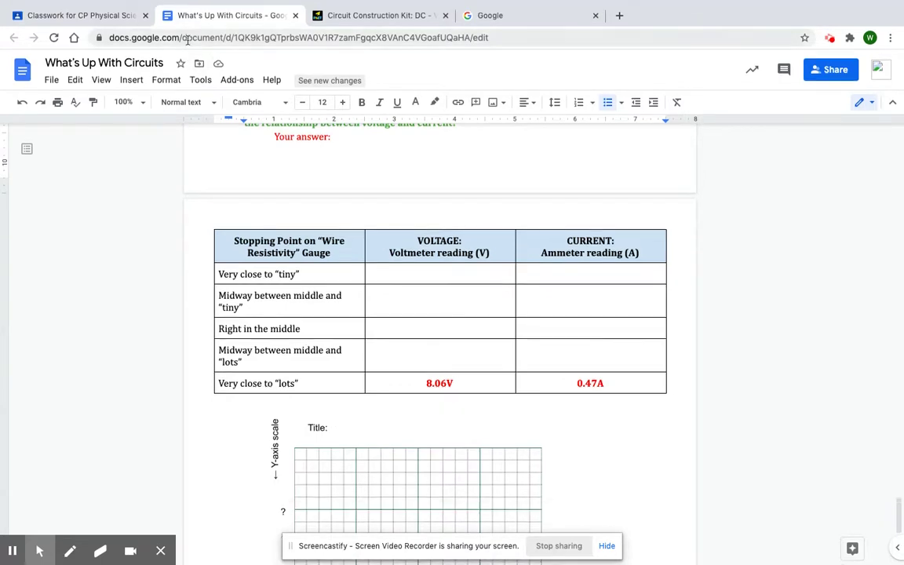
mouse_move(30, 5)
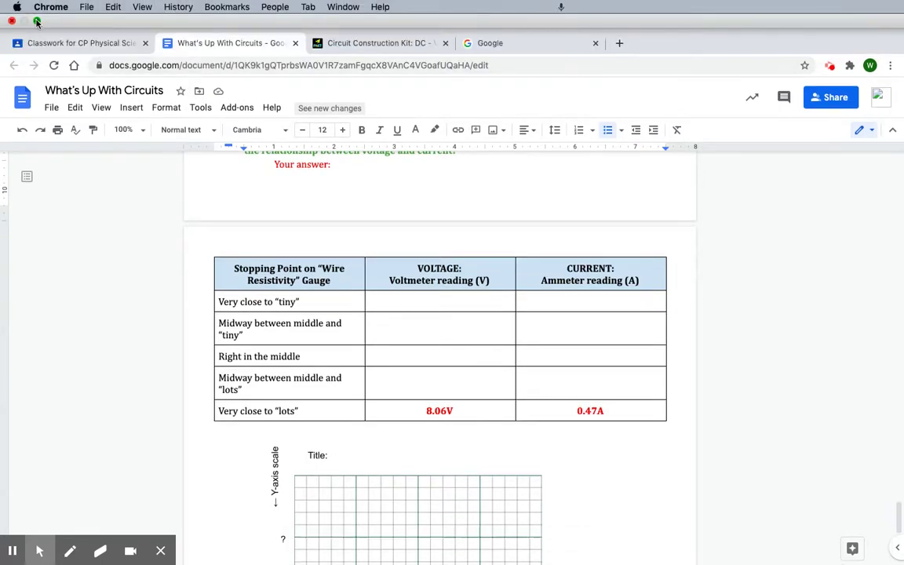
- Exit full screen and scroll the worksheet to its data table beside the simulation window
left_click(36, 21)
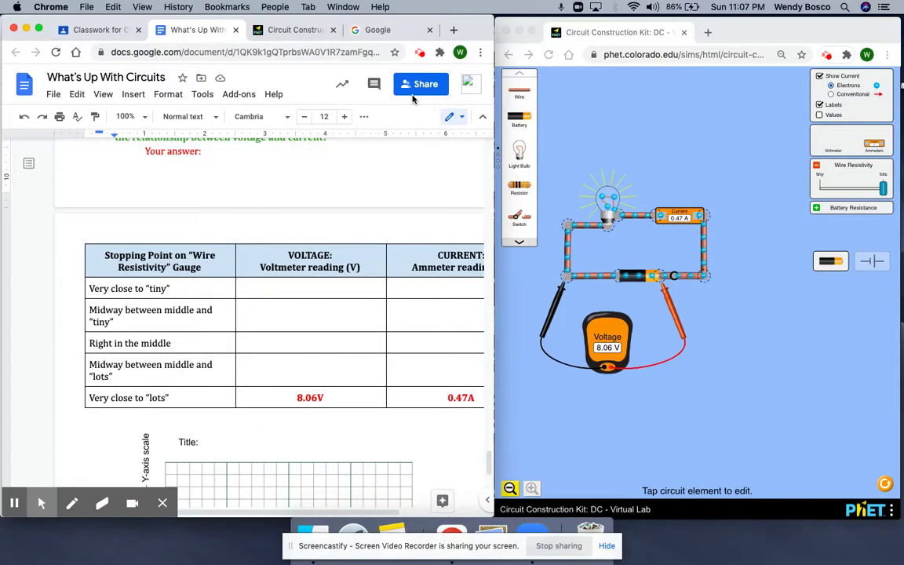
left_click(286, 30)
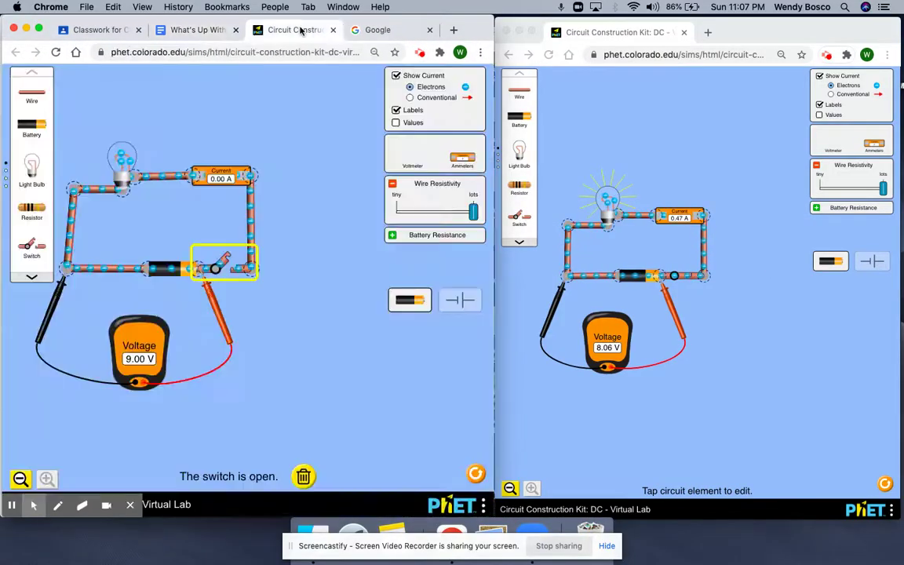
left_click(214, 32)
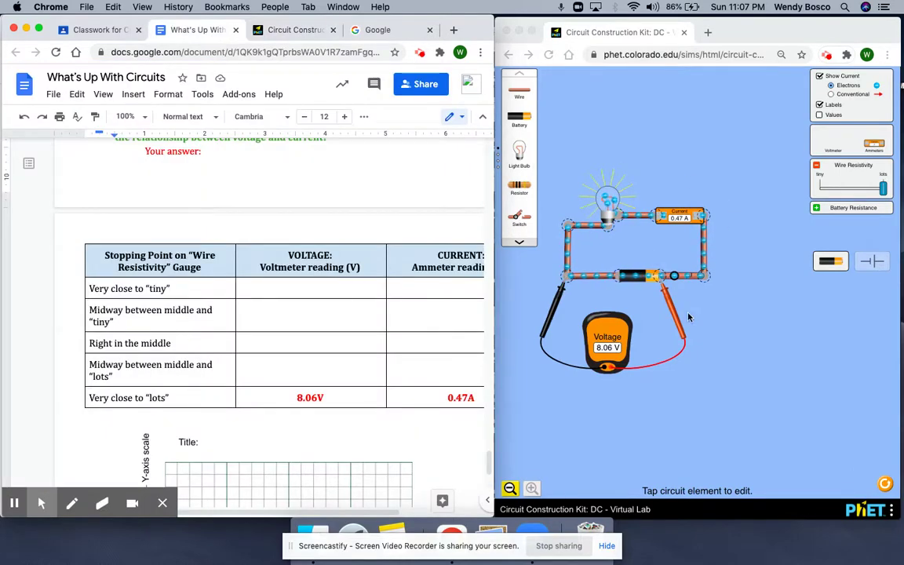
scroll(276, 349, "right", 3)
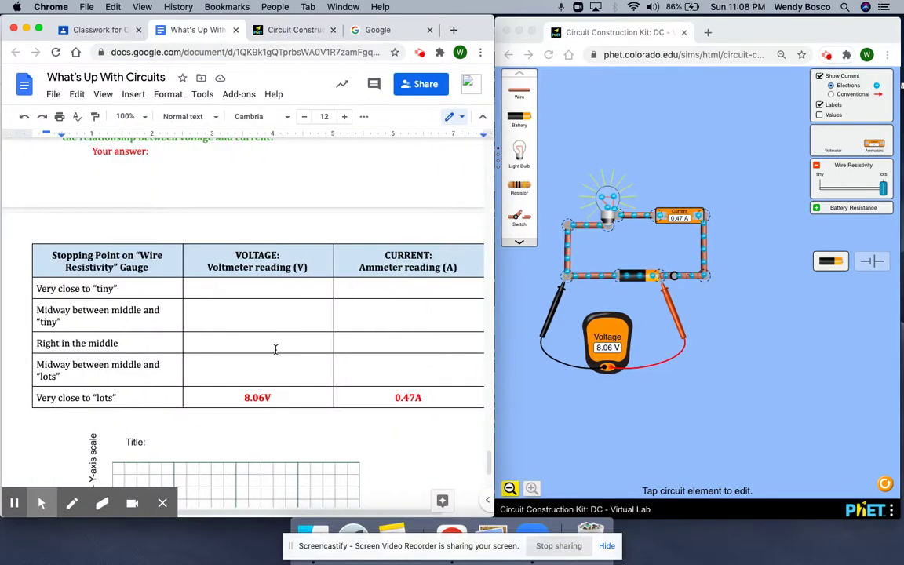
scroll(275, 348, "right", 1)
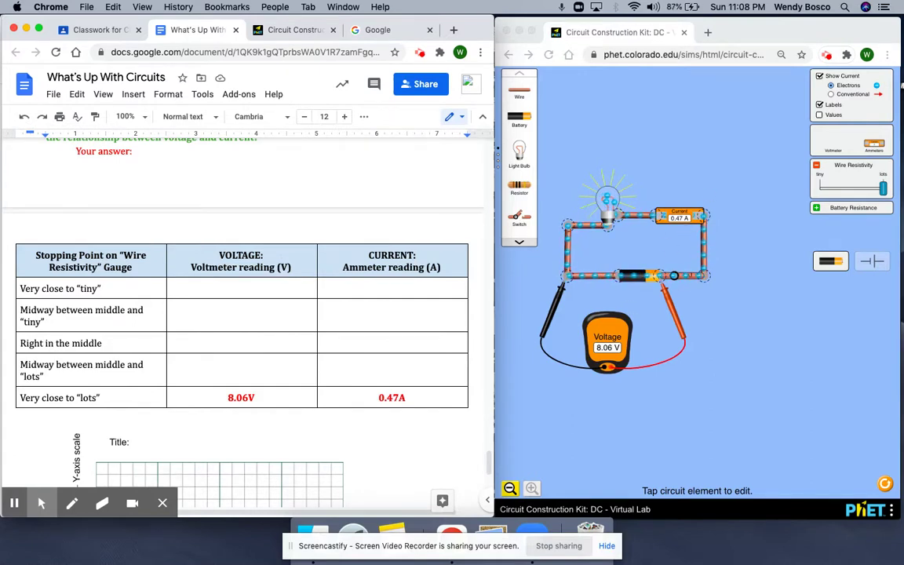
scroll(343, 408, "down", 5)
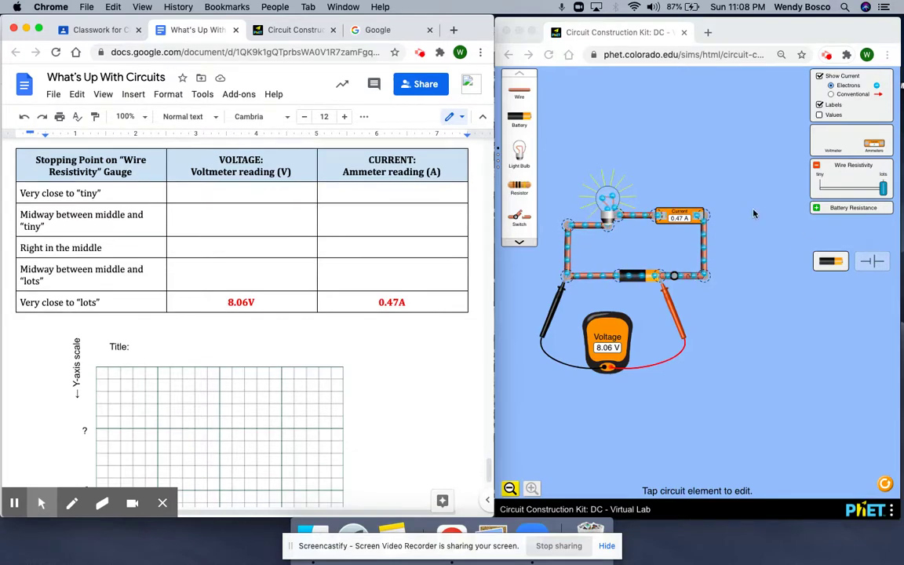
- Nudge wire resistivity slightly below lots and open the switch, reading 0.00 A and 9.00 V
left_click(793, 171)
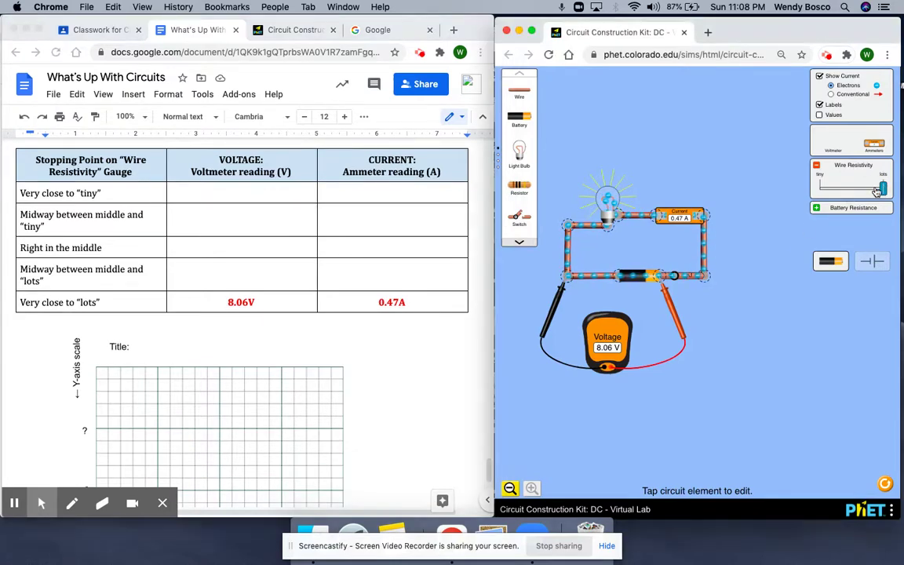
mouse_move(882, 188)
left_mouse_down()
mouse_move(843, 189)
mouse_move(886, 188)
left_mouse_up()
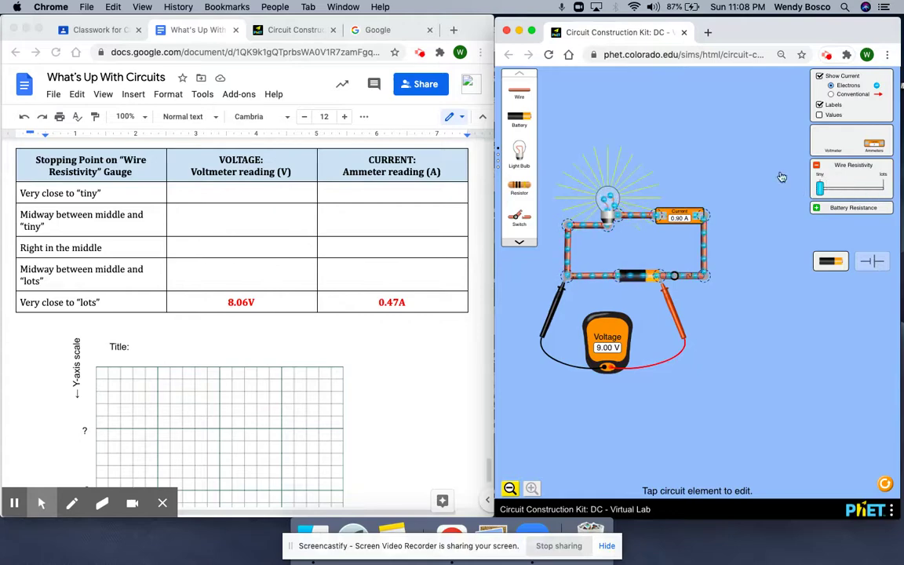
left_click(678, 277)
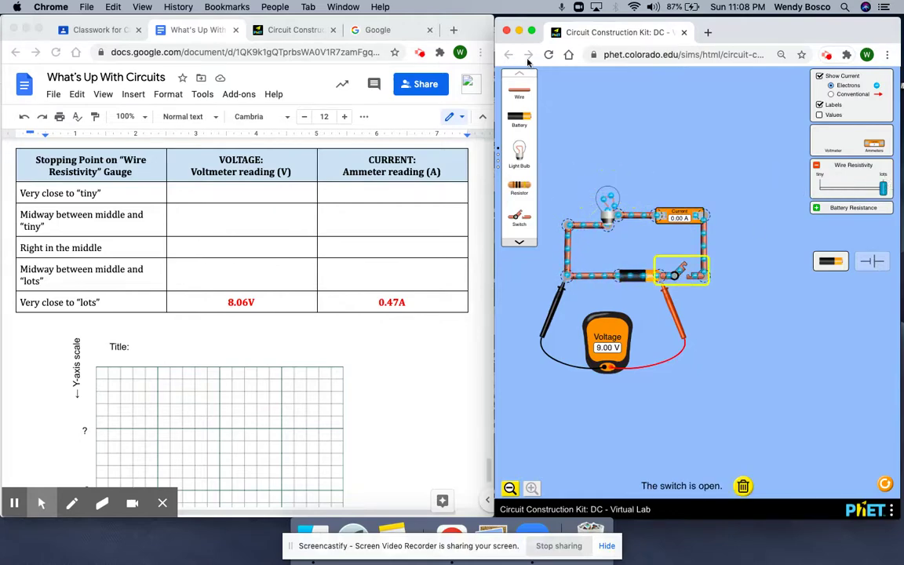
- Maximize the simulation, slide wire resistivity from lots to about midway, then exit full screen
left_click(531, 31)
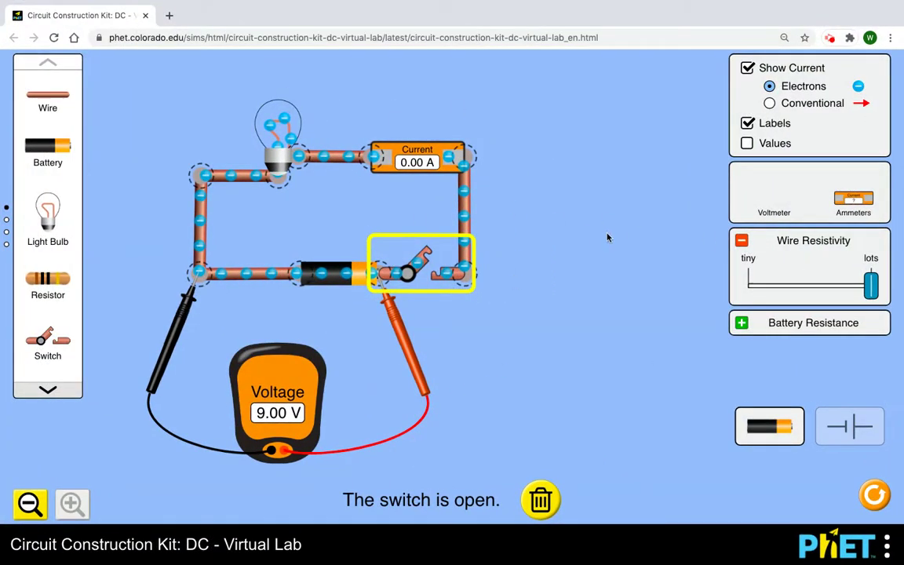
left_click(869, 291)
mouse_move(869, 291)
left_mouse_down()
mouse_move(749, 291)
mouse_move(873, 288)
left_mouse_up()
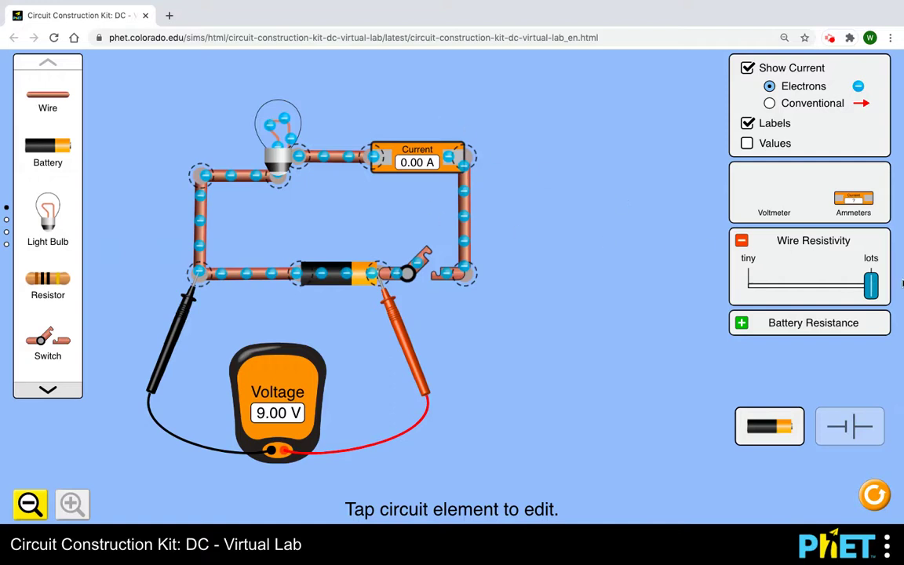
left_click_drag(871, 285, 777, 285)
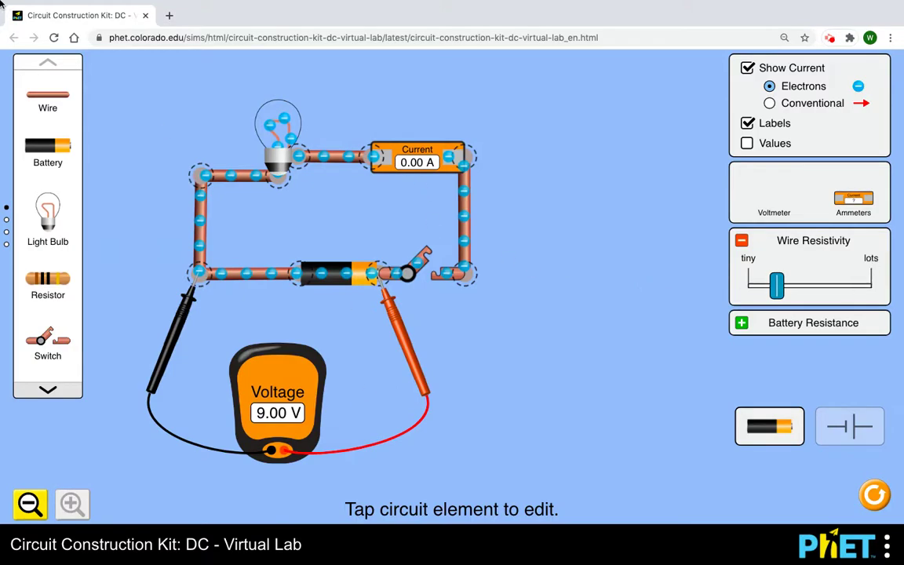
left_click(37, 23)
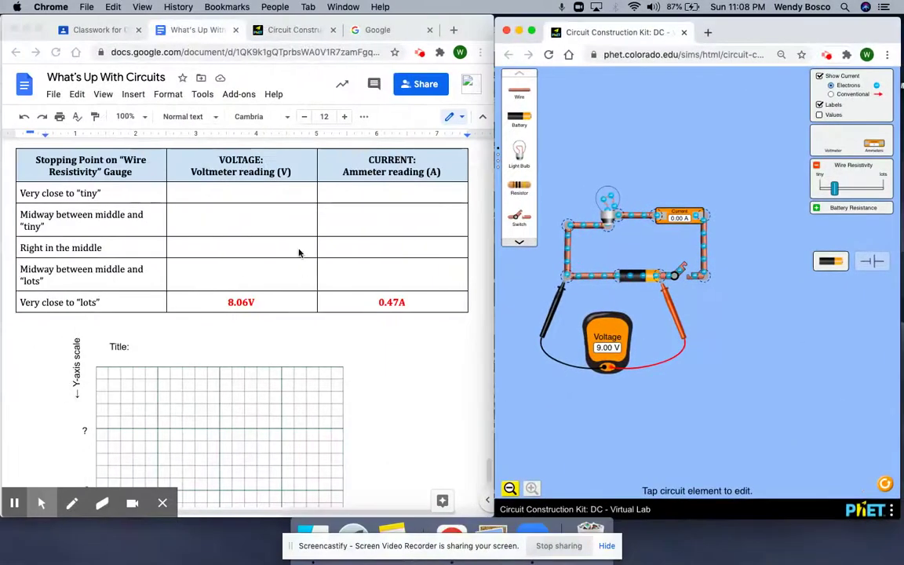
- Put the worksheet in full screen and highlight the Step 8 'Then, use your data…' line-graph instruction
scroll(245, 329, "down", 3)
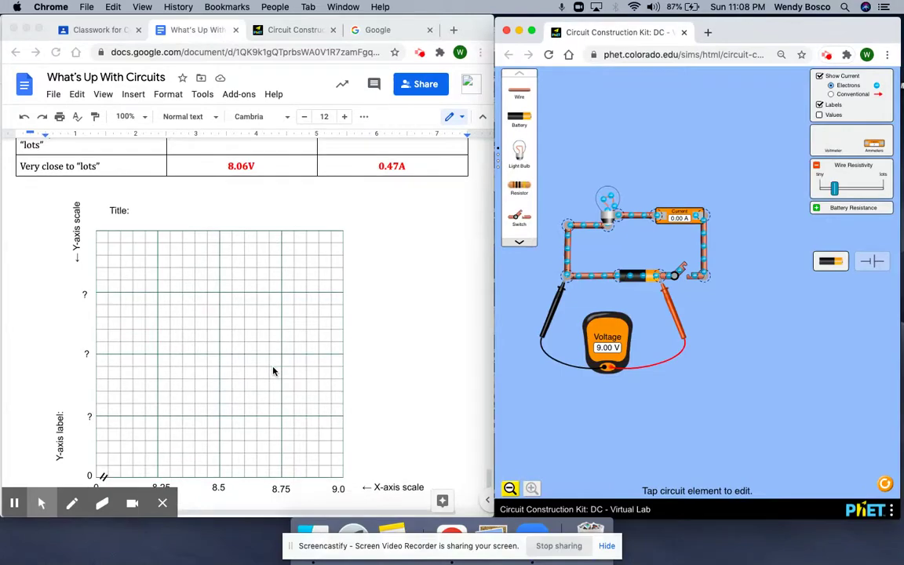
left_click(42, 29)
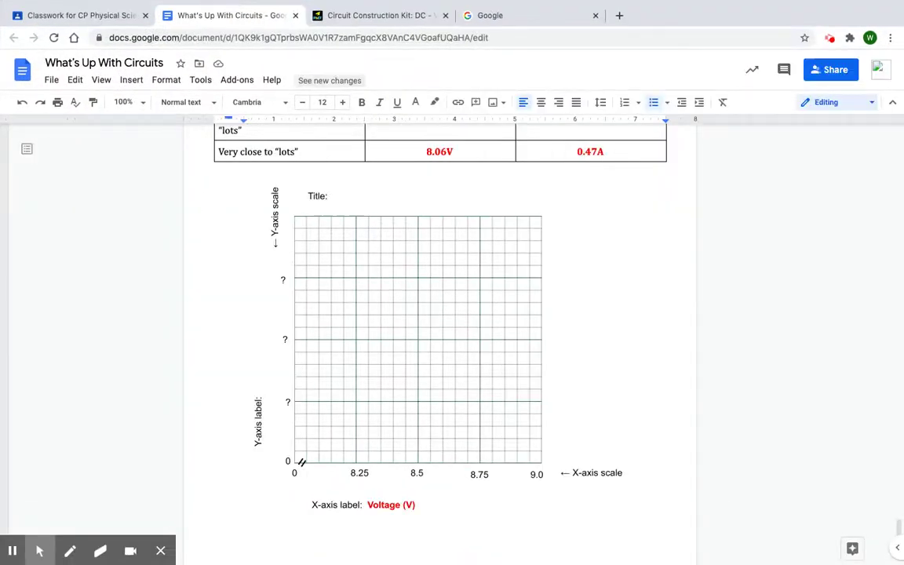
scroll(347, 275, "up", 5)
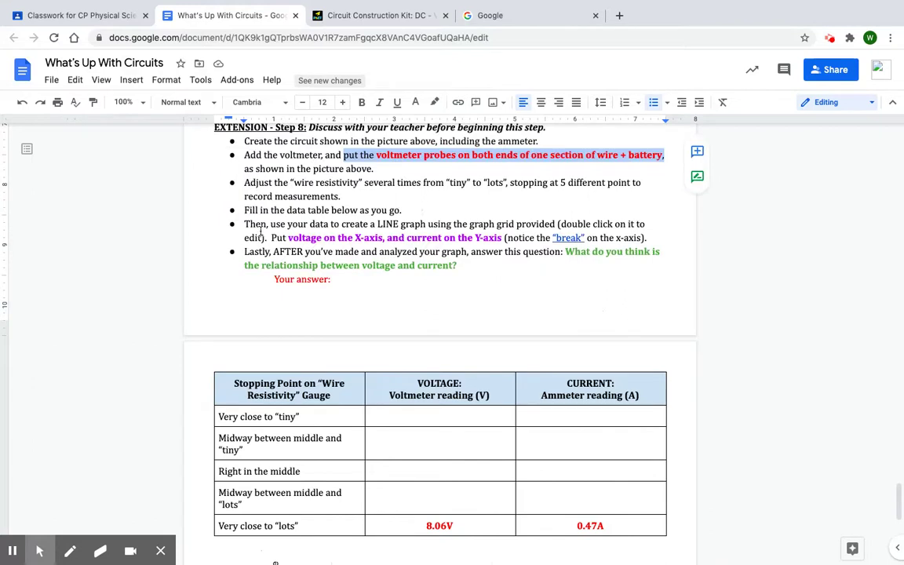
mouse_move(270, 224)
left_mouse_down()
mouse_move(545, 216)
mouse_move(558, 224)
mouse_move(468, 251)
mouse_move(271, 253)
mouse_move(252, 237)
mouse_move(262, 238)
left_mouse_up()
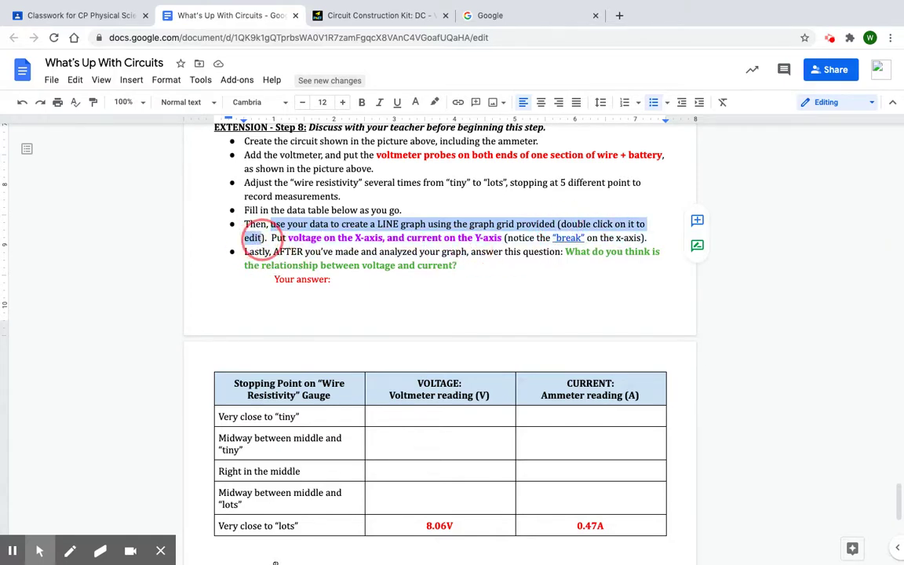
left_click(282, 250)
left_click_drag(288, 238, 494, 237)
scroll(492, 234, "down", 5)
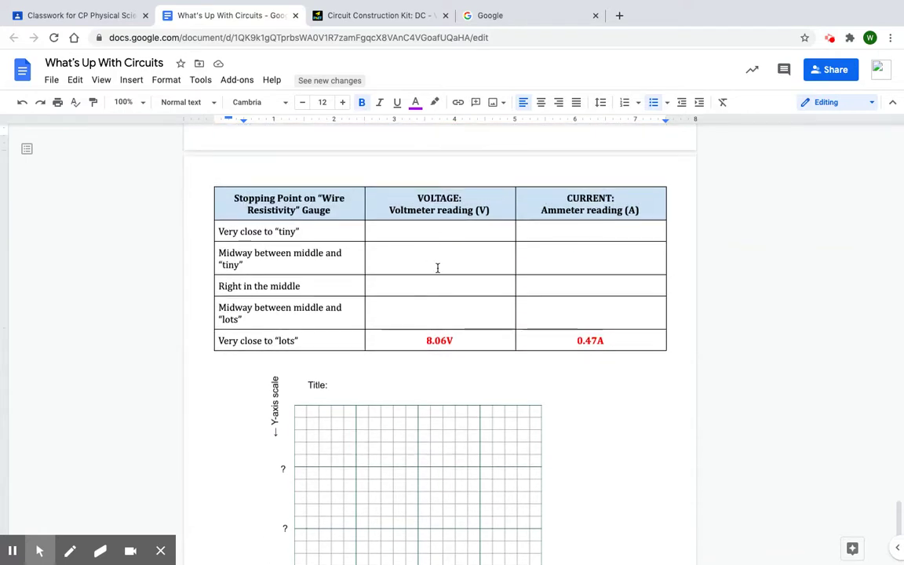
scroll(431, 295, "down", 3)
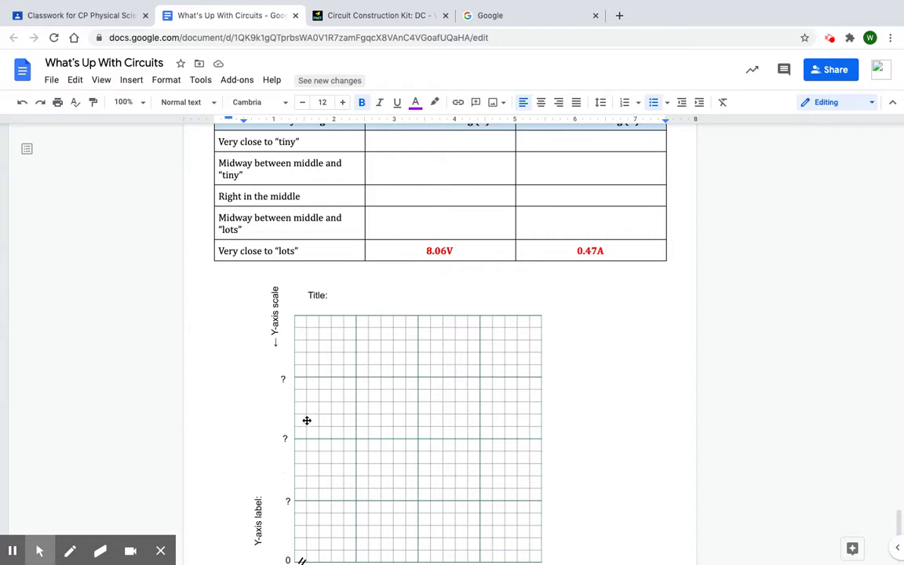
scroll(313, 390, "down", 5)
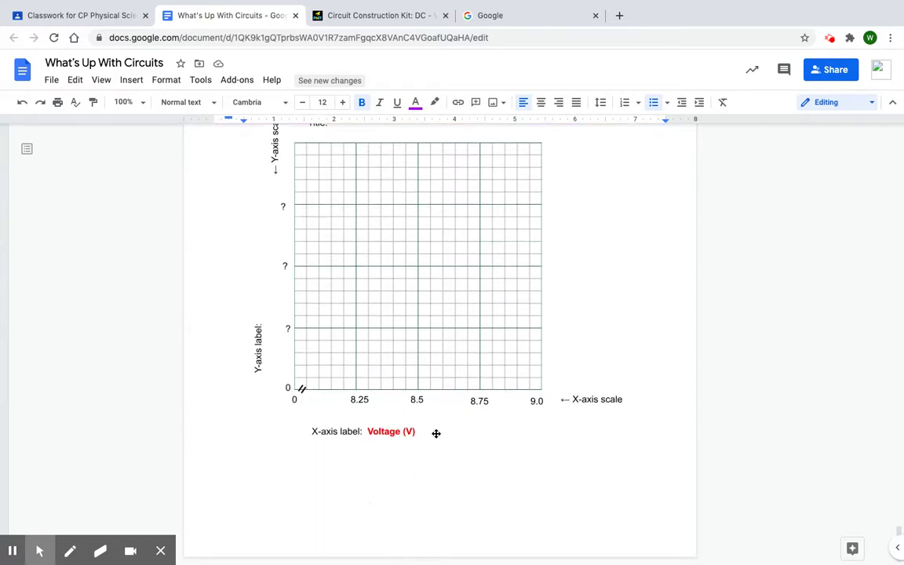
scroll(476, 439, "up", 9)
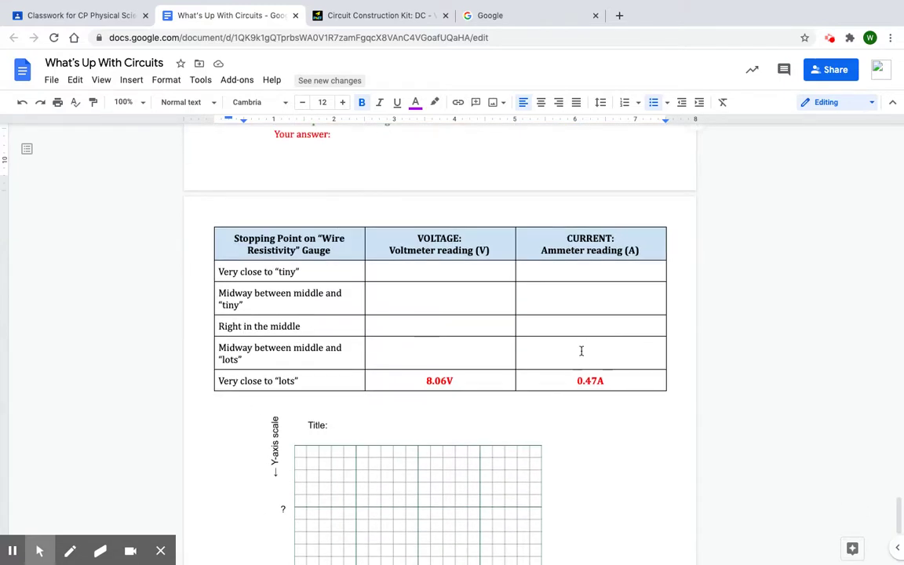
scroll(378, 422, "down", 4)
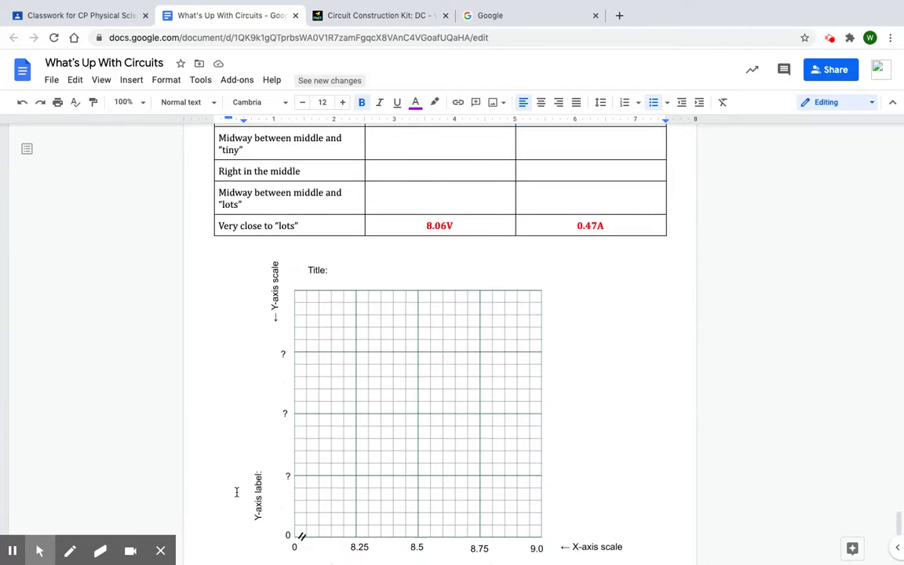
scroll(367, 305, "up", 2)
scroll(367, 306, "up", 1)
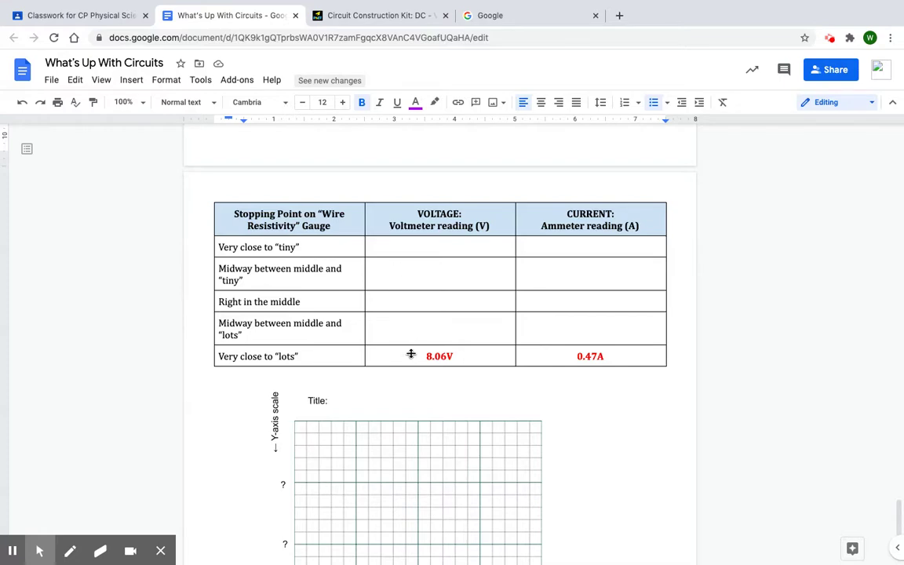
scroll(449, 214, "up", 3)
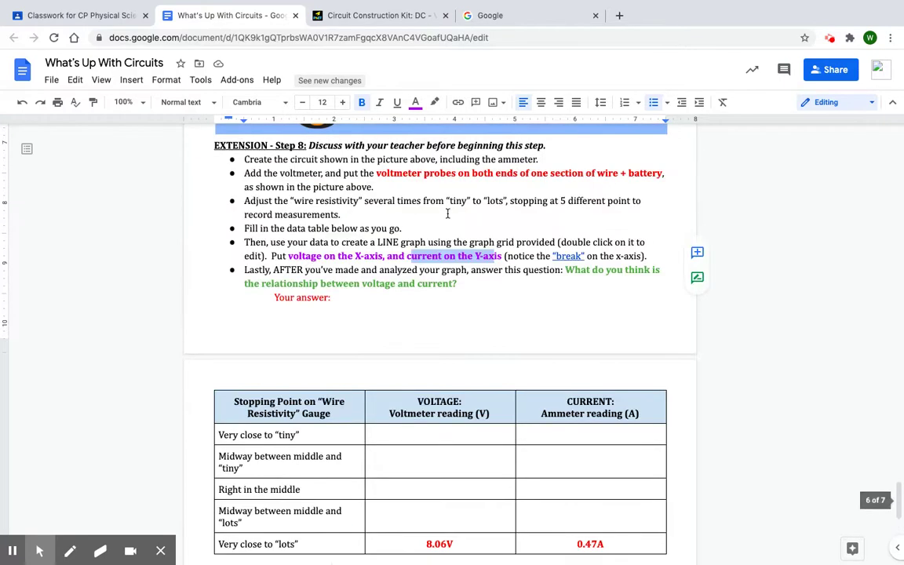
left_click_drag(507, 256, 643, 257)
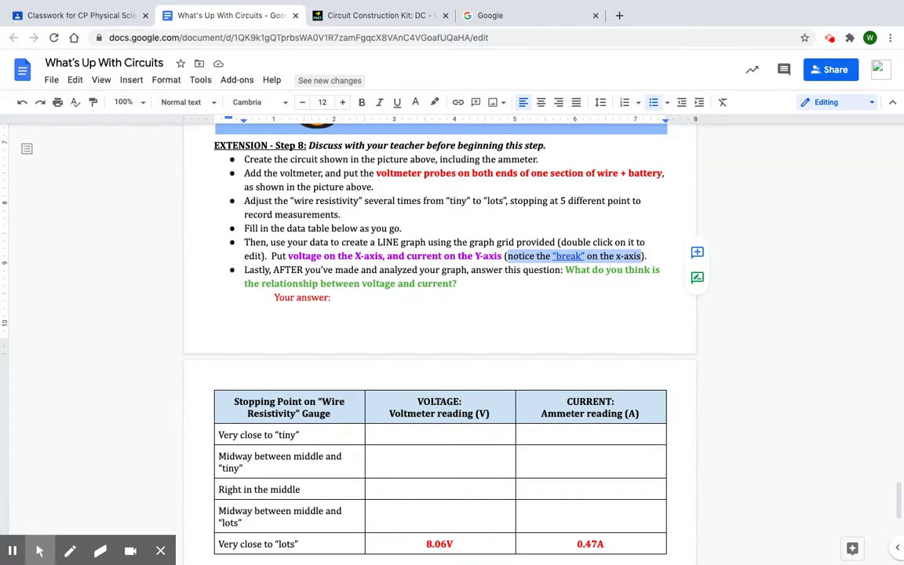
scroll(528, 298, "down", 1)
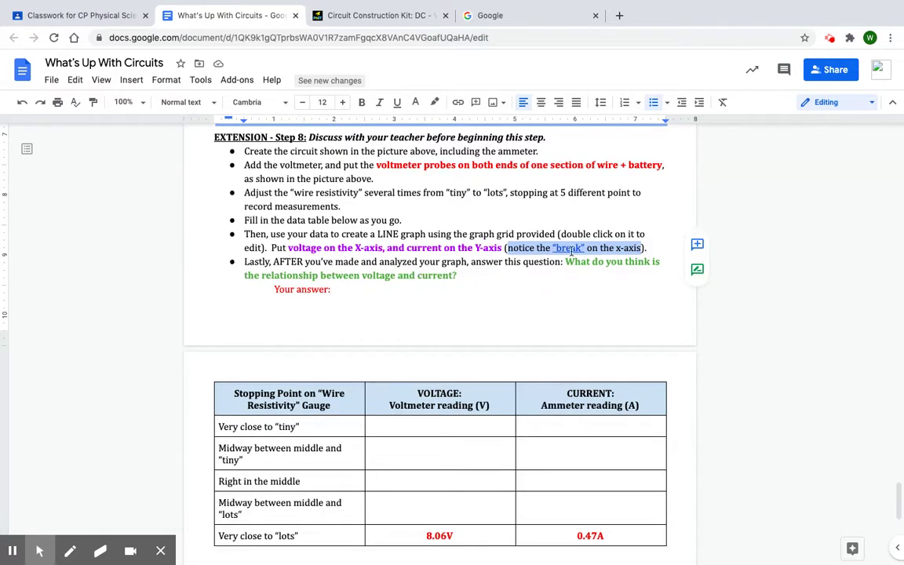
scroll(460, 289, "down", 5)
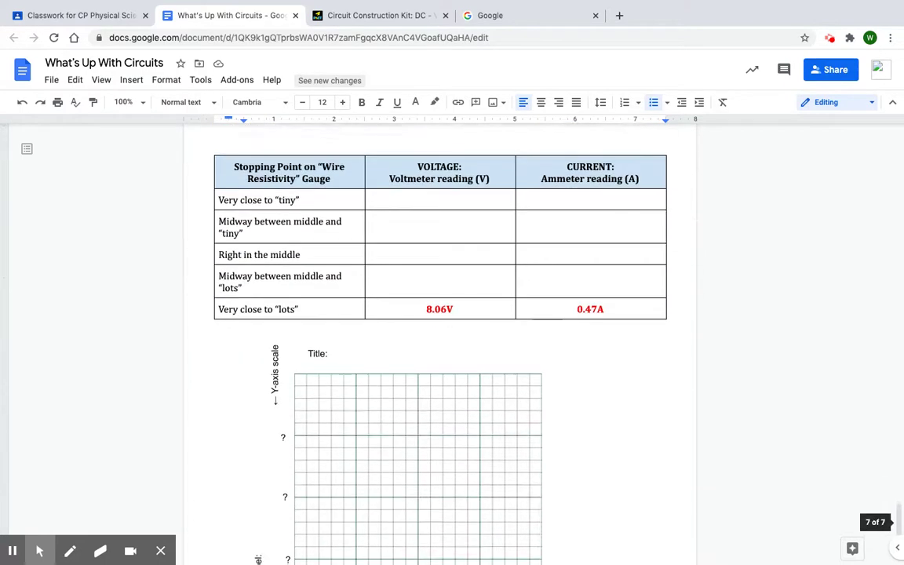
scroll(303, 367, "down", 5)
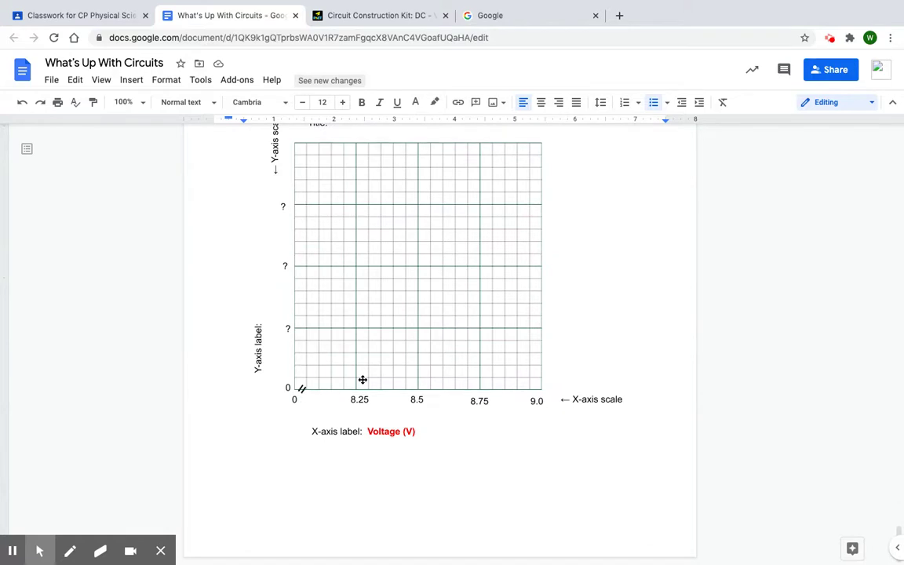
scroll(398, 365, "up", 5)
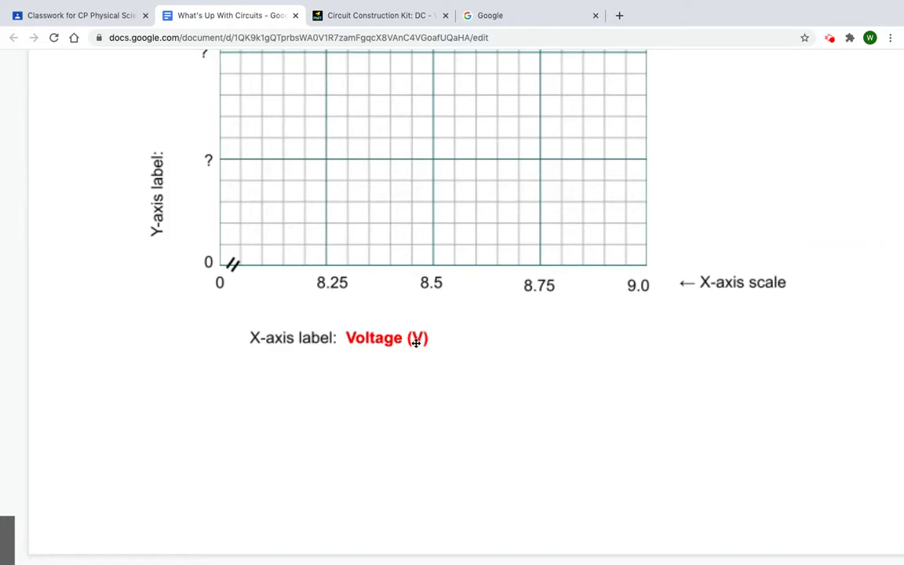
scroll(420, 282, "up", 2)
scroll(417, 279, "up", 2)
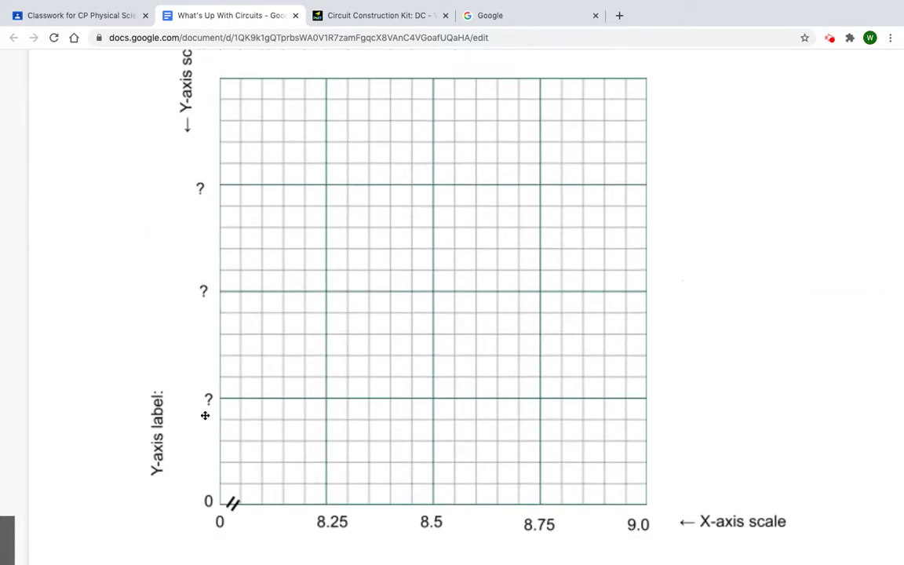
scroll(222, 204, "up", 5)
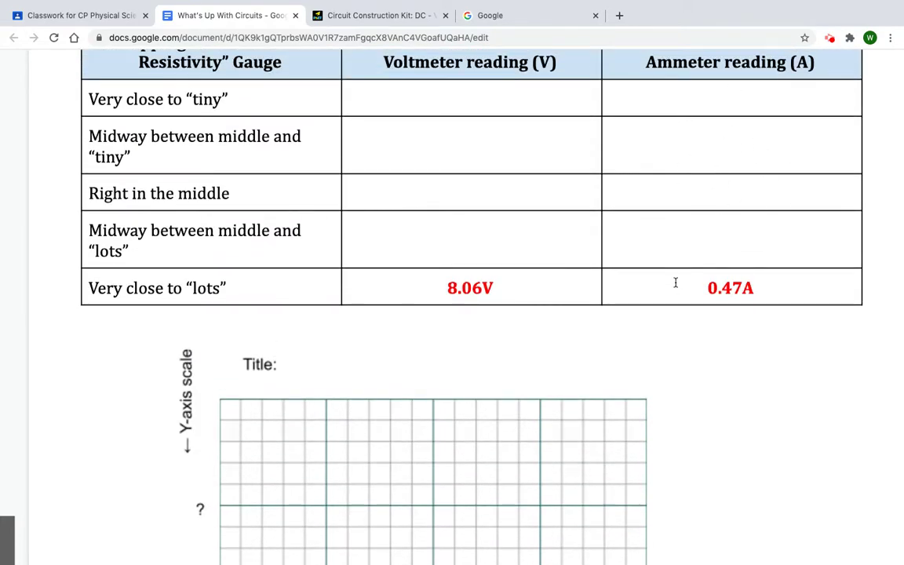
scroll(251, 438, "down", 3)
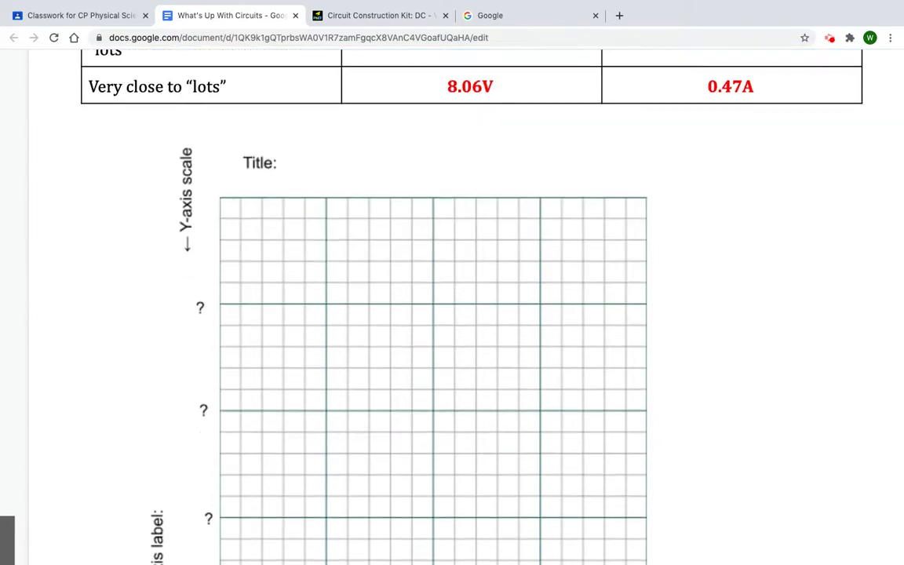
scroll(201, 211, "down", 1)
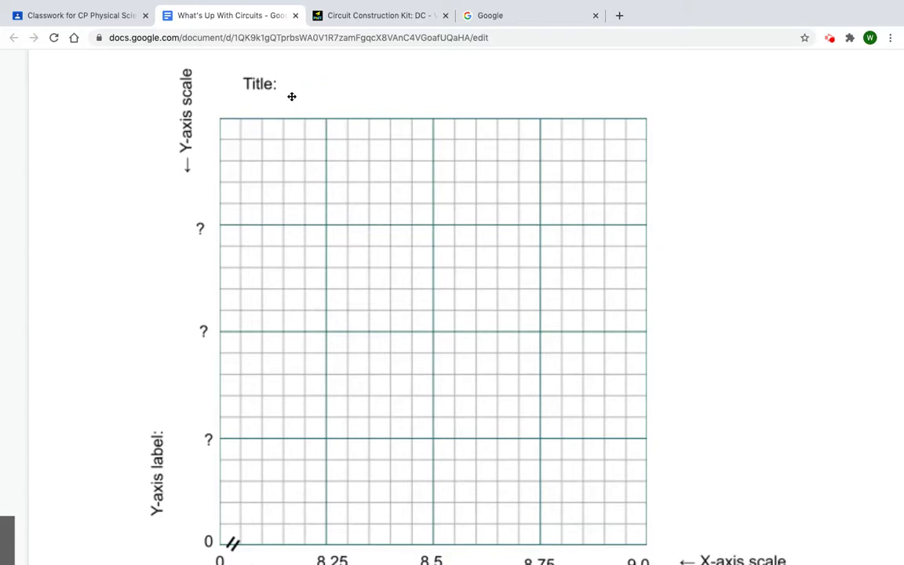
scroll(290, 98, "up", 4)
scroll(263, 233, "up", 1)
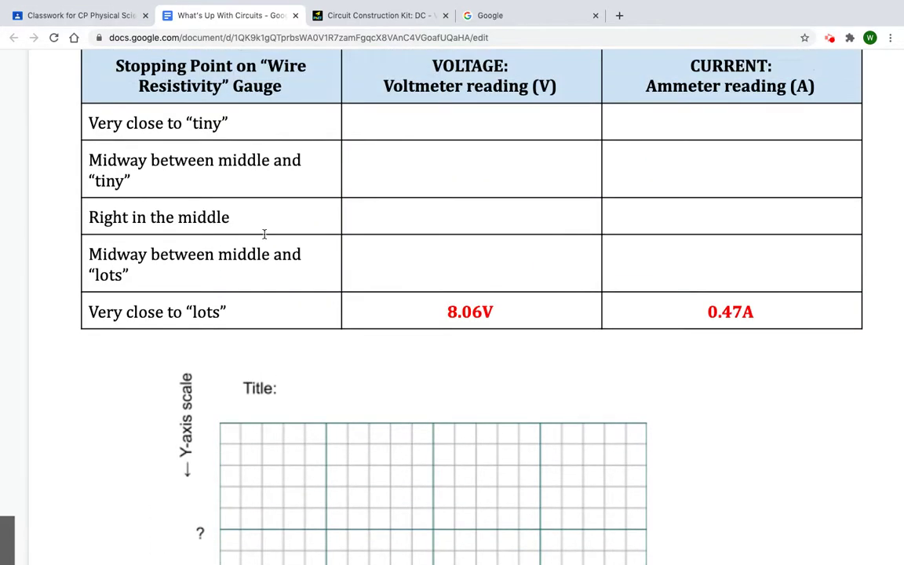
scroll(264, 239, "down", 3)
scroll(265, 239, "down", 2)
scroll(265, 239, "up", 2)
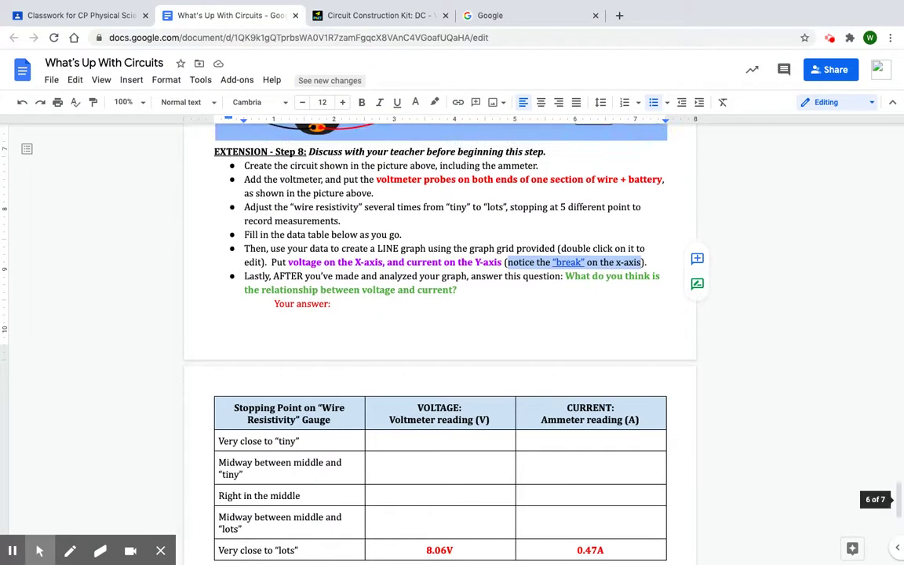
scroll(440, 314, "up", 3)
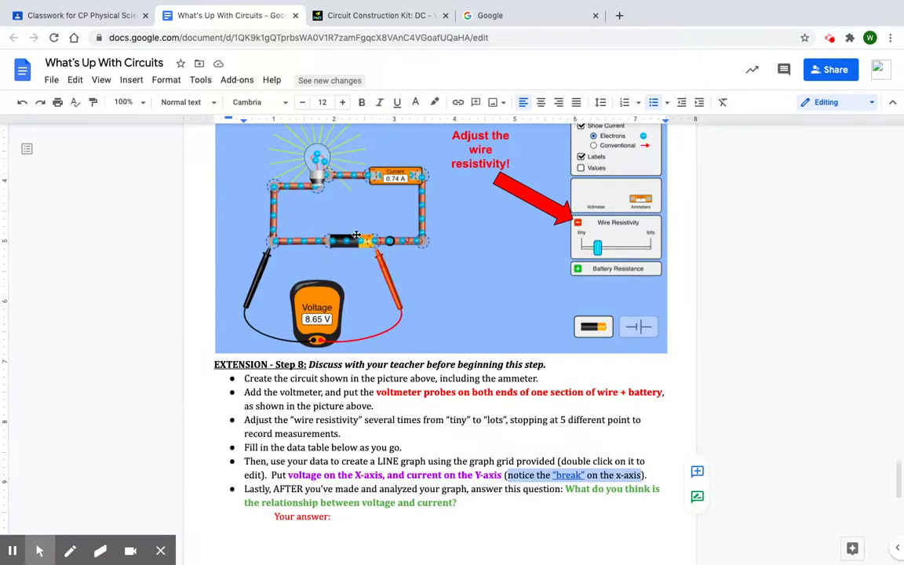
scroll(595, 246, "down", 3)
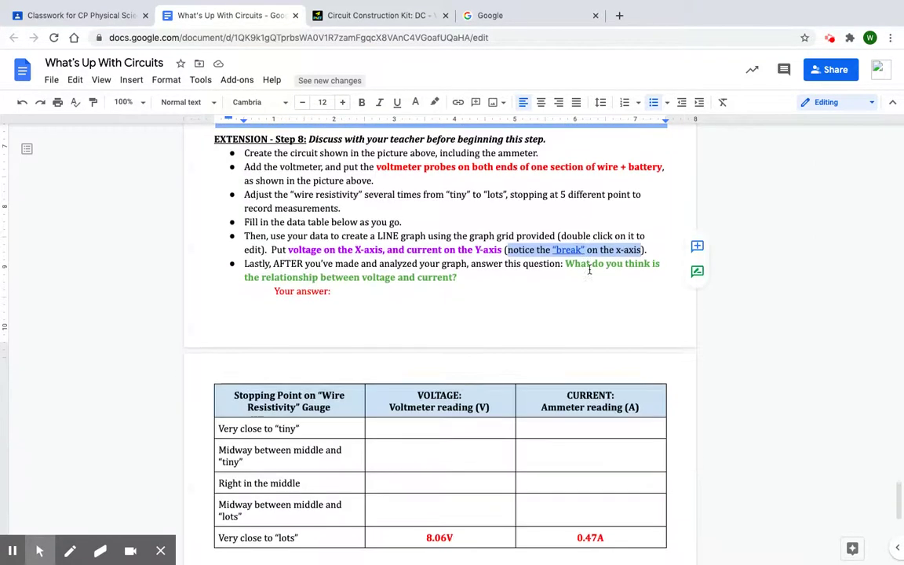
scroll(530, 456, "down", 4)
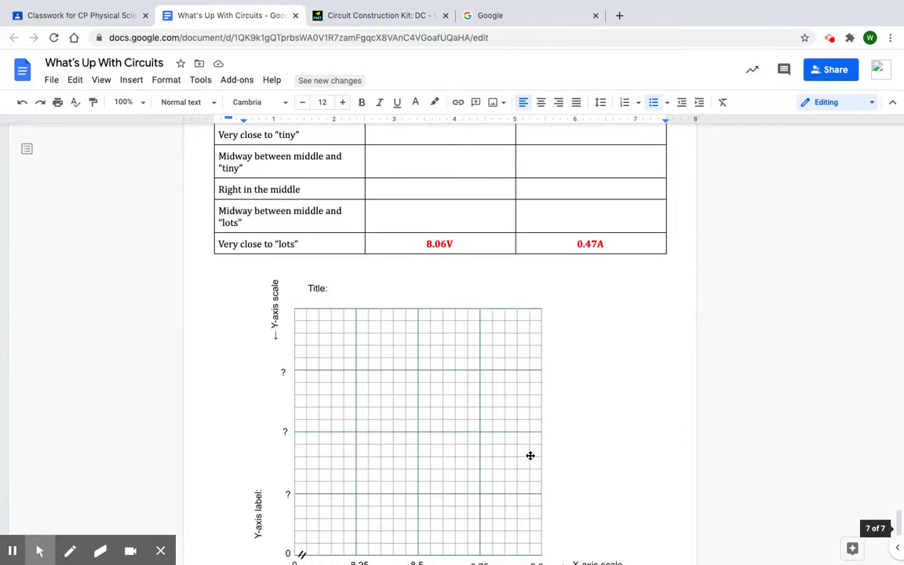
scroll(384, 361, "up", 5)
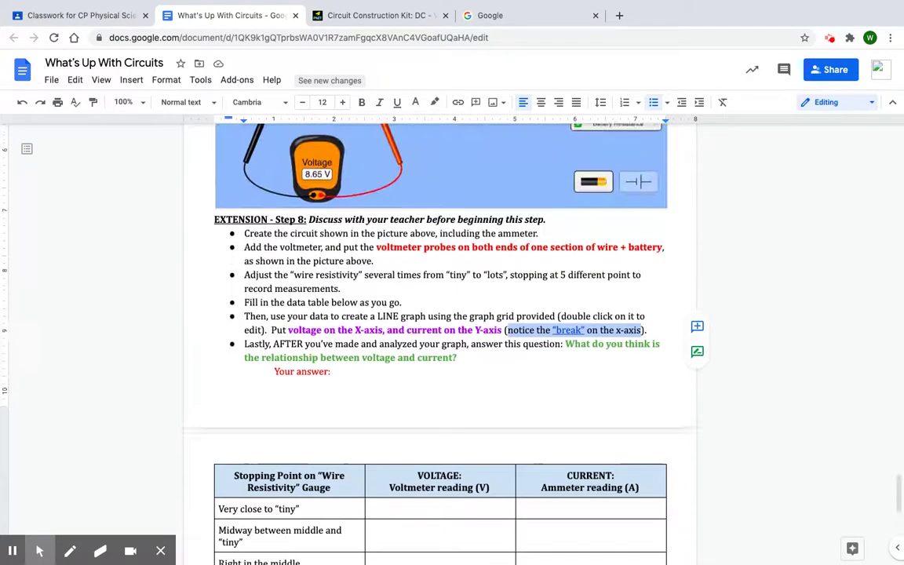
scroll(426, 229, "up", 3)
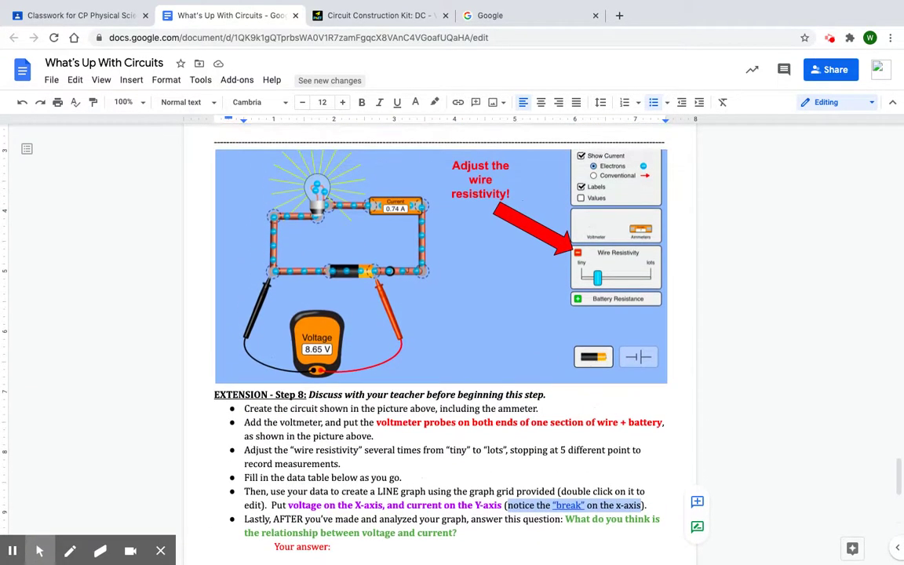
scroll(440, 330, "down", 1)
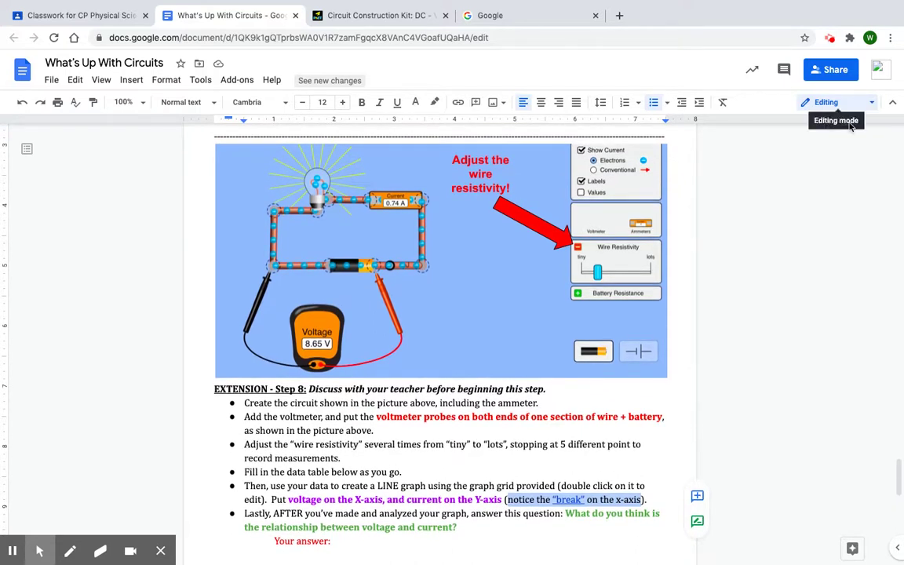